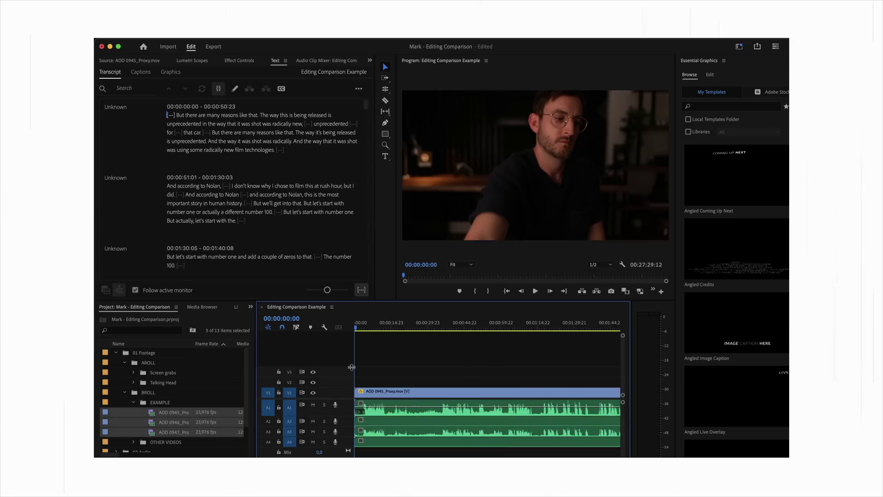
- Cut the repeated phrases from the interview in the transcript
left_click(248, 116)
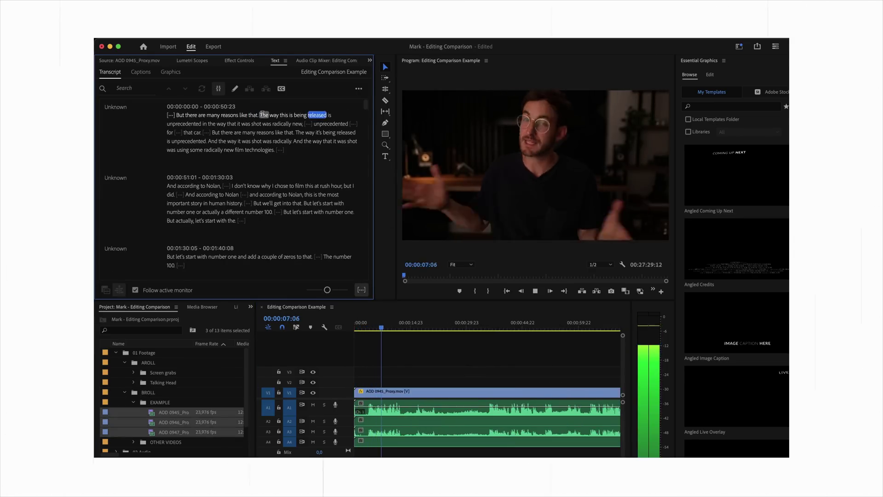
key("BackSpace")
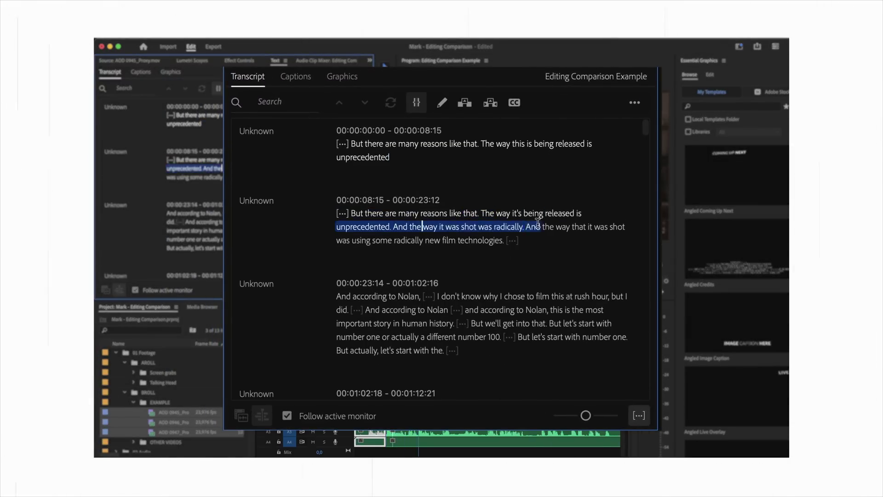
key("BackSpace")
- Remove the pauses after 'Nolan,' and '100', and cut the 'add a couple of zeros' line
left_click(436, 229)
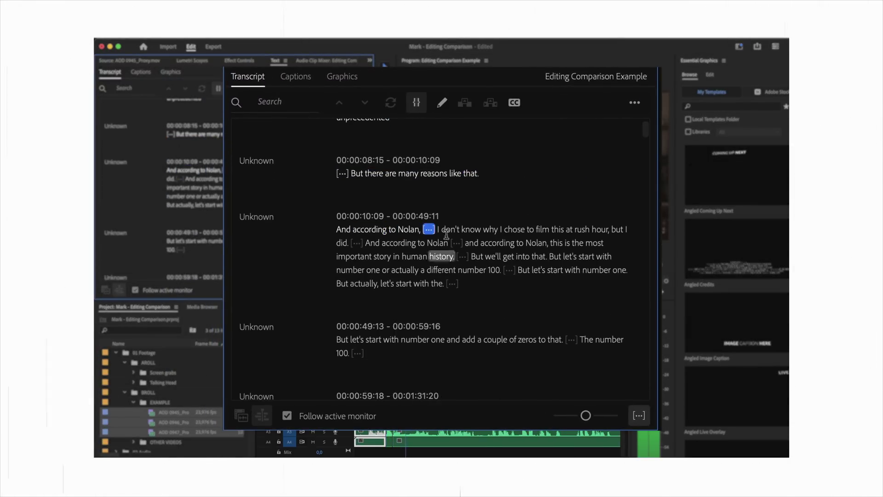
key("BackSpace")
left_click(549, 237)
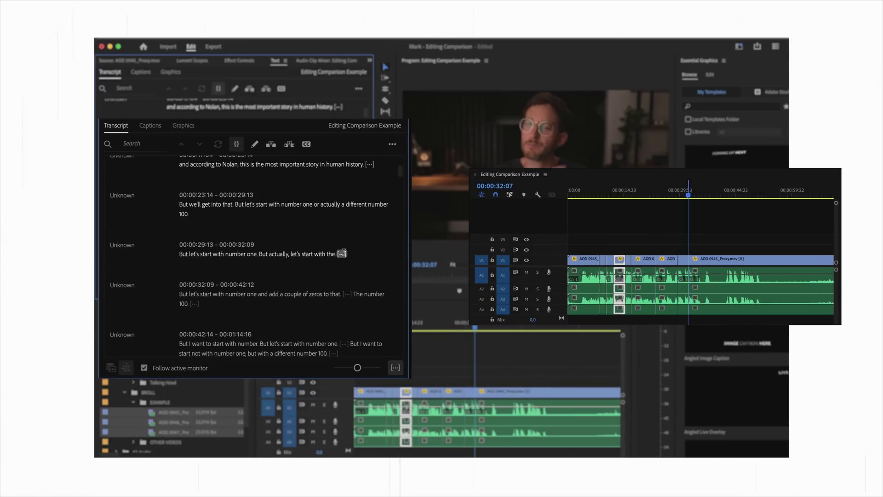
key("BackSpace")
left_click_drag(180, 236, 199, 246)
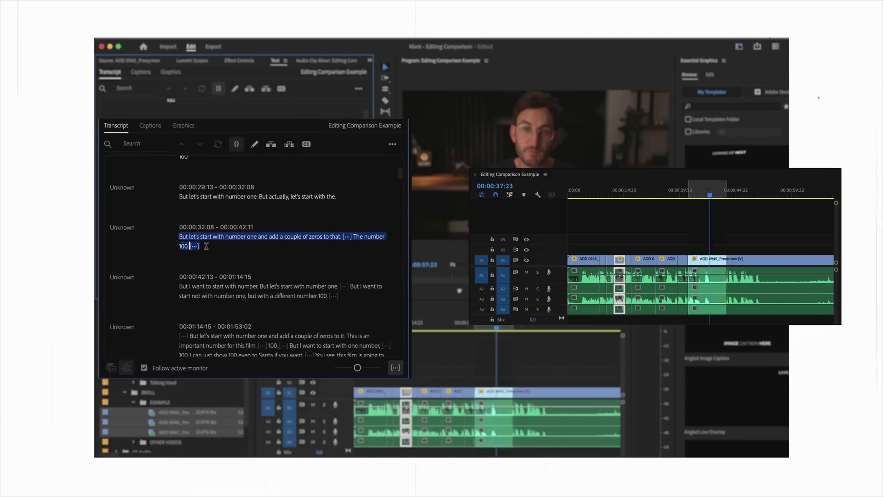
key("BackSpace")
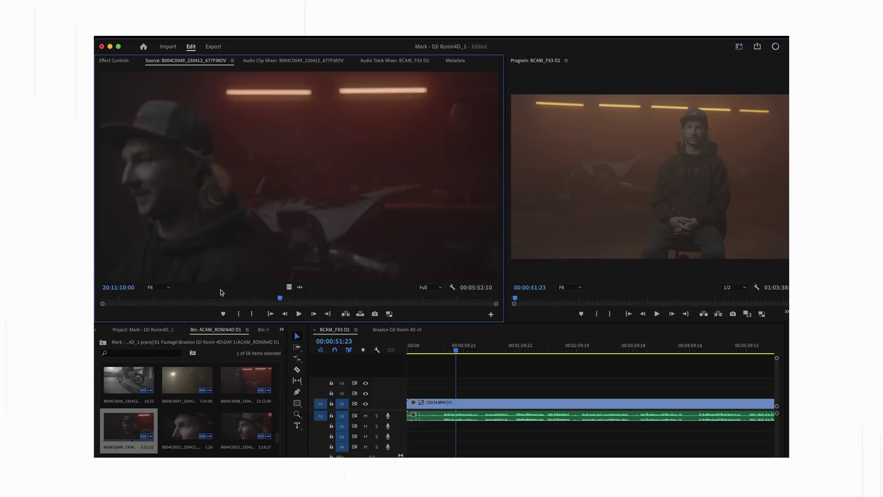
- Play the B004C0049_230412_677P.MOV clip loaded in the Source Monitor
key("space")
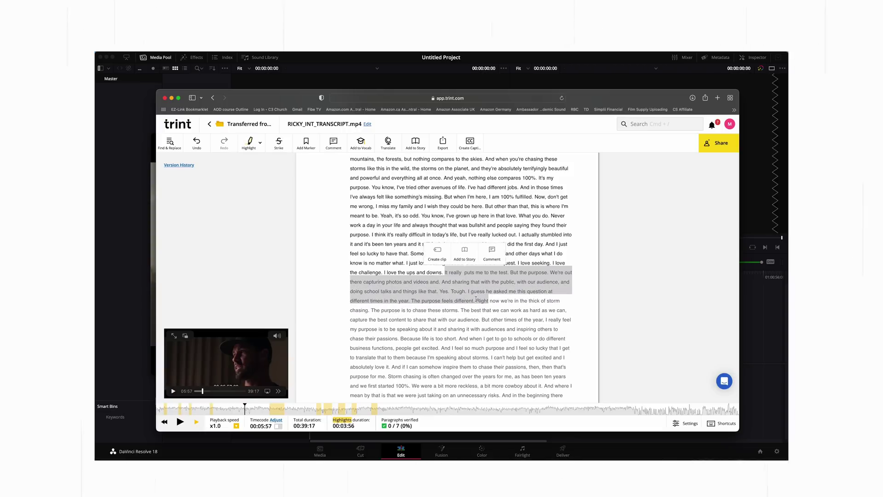
- Add the 'put to the test' and 'finding purpose' passage to the TEST RICKY story
left_click(466, 252)
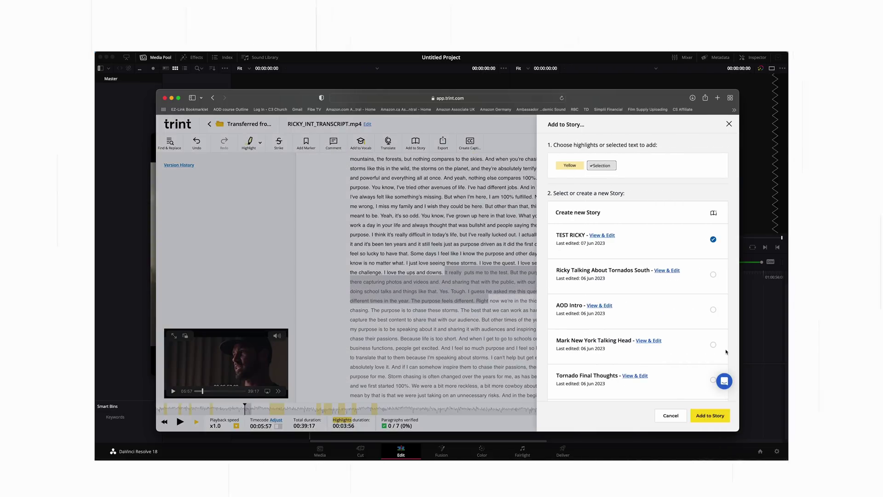
left_click(710, 415)
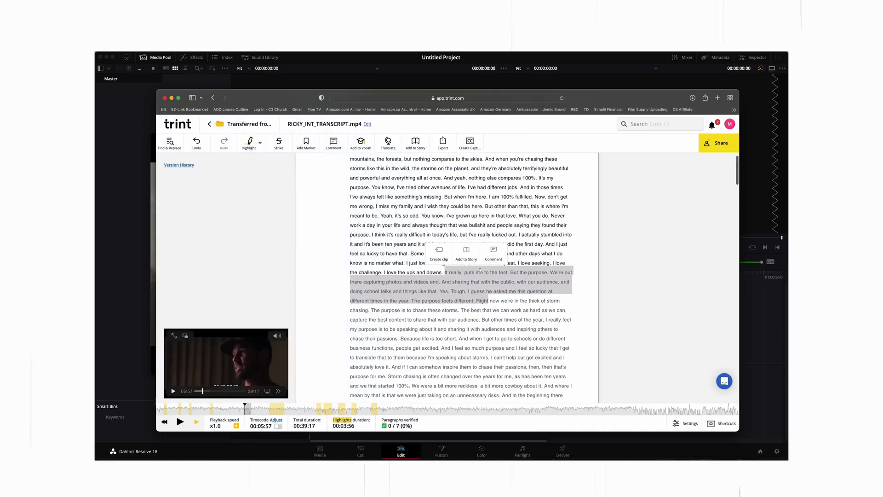
scroll(479, 271, "down", 5)
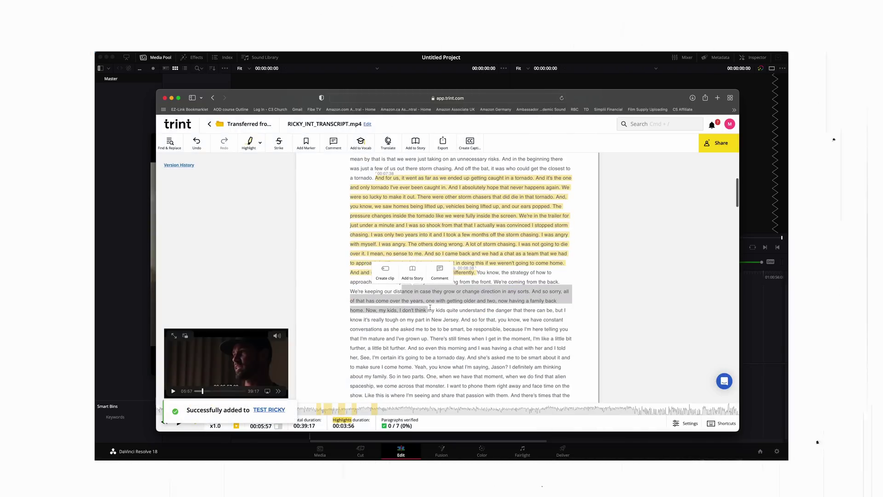
left_click(432, 277)
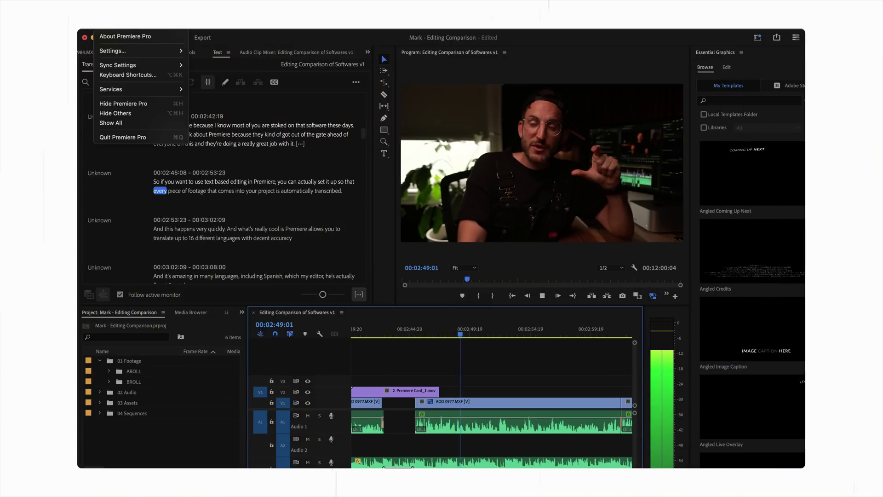
- Open Transcription settings and show the language list for generating a static transcript
mouse_move(132, 51)
left_click(230, 206)
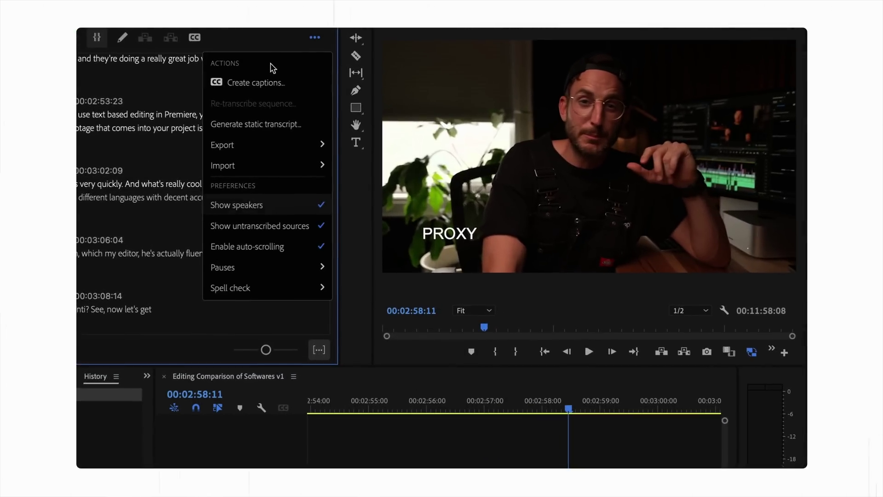
left_click(264, 125)
left_click(325, 335)
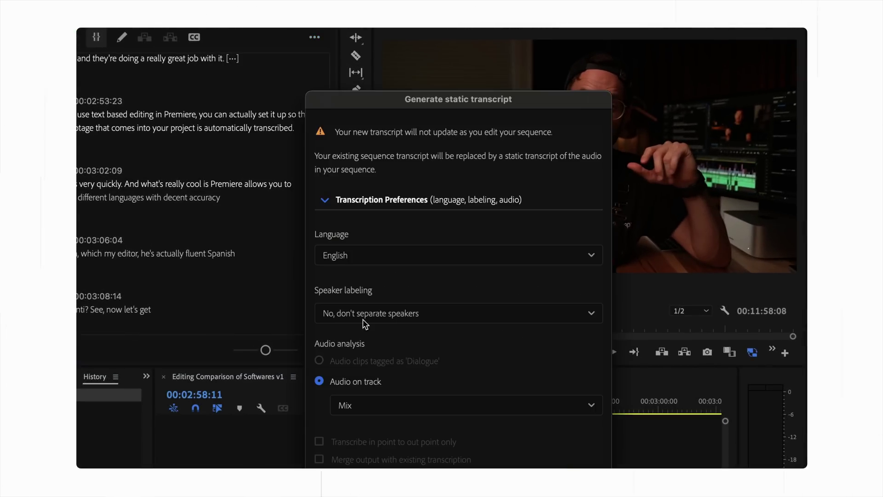
left_click(516, 258)
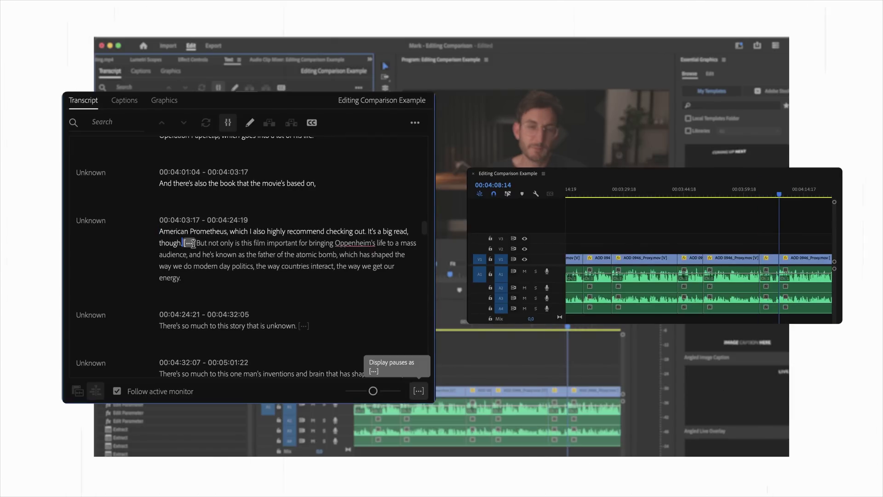
- Delete the [...] pause following 'though.' in the Oppenheimer passage
key("Delete")
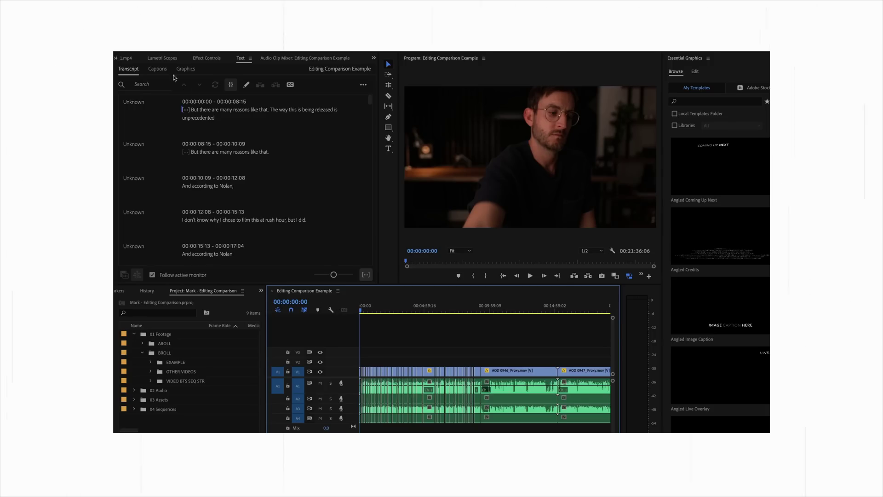
- Create Subtitle-format, double-line captions from the sequence transcript
left_click(158, 69)
left_click(264, 180)
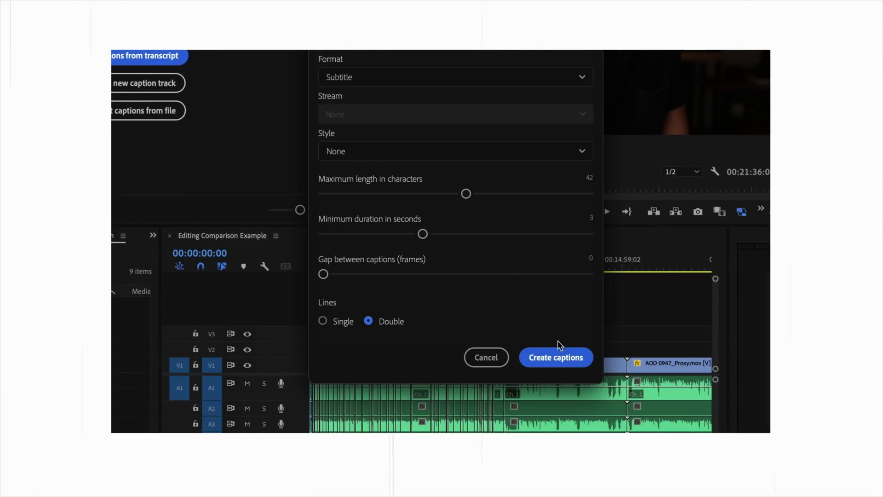
left_click(558, 350)
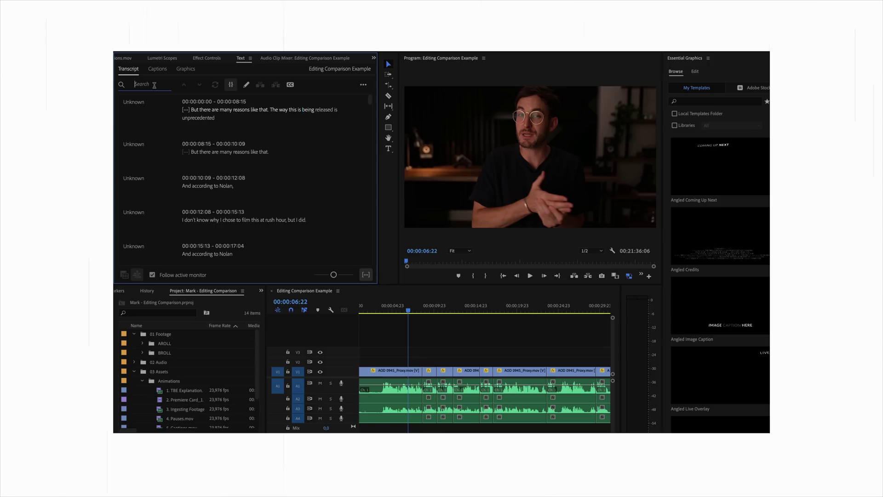
- Search the sequence transcript for 'No'
type("No")
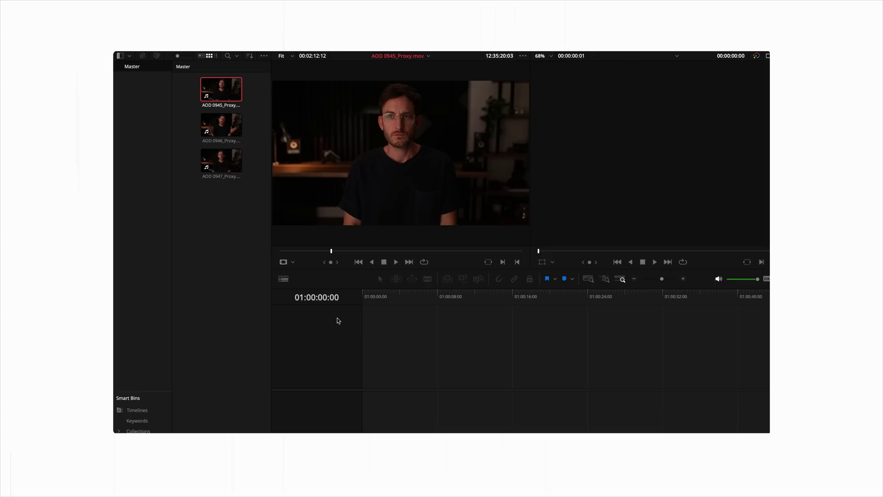
- Transcribe the clip and insert the Marvel movies and 'And then we get' lines into Timeline 1
right_click(215, 96)
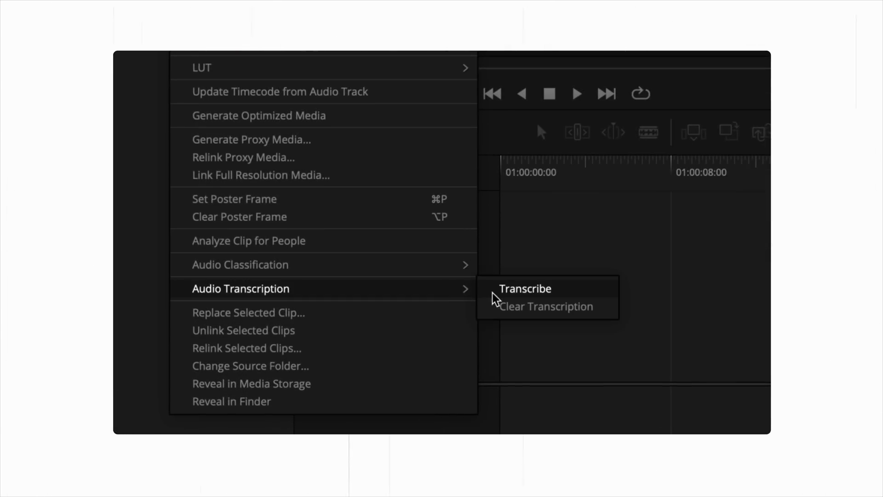
left_click(501, 293)
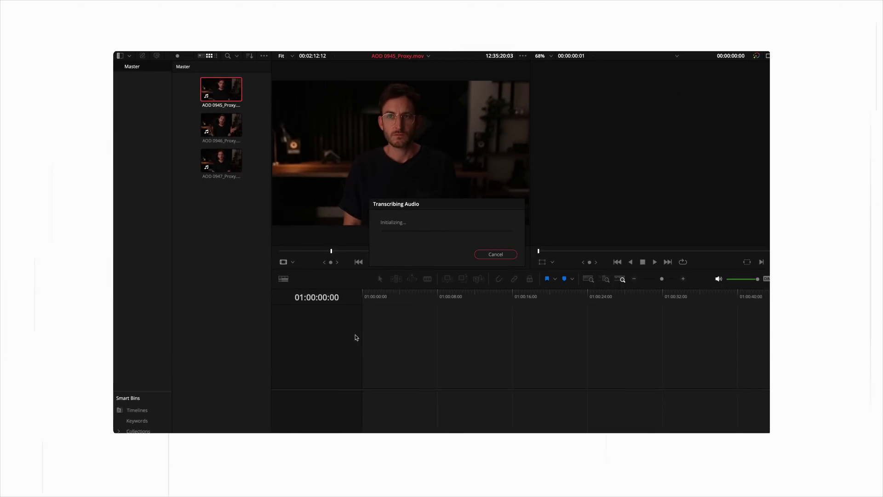
left_click_drag(163, 160, 203, 160)
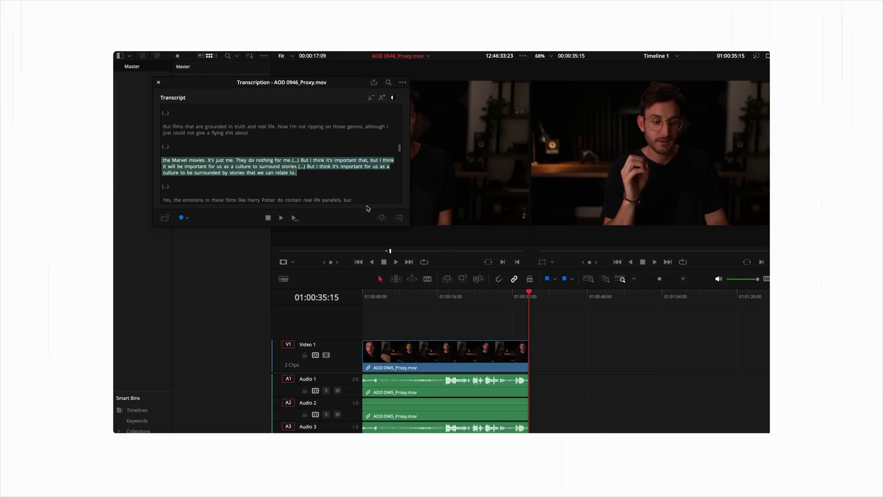
scroll(301, 161, "down", 2)
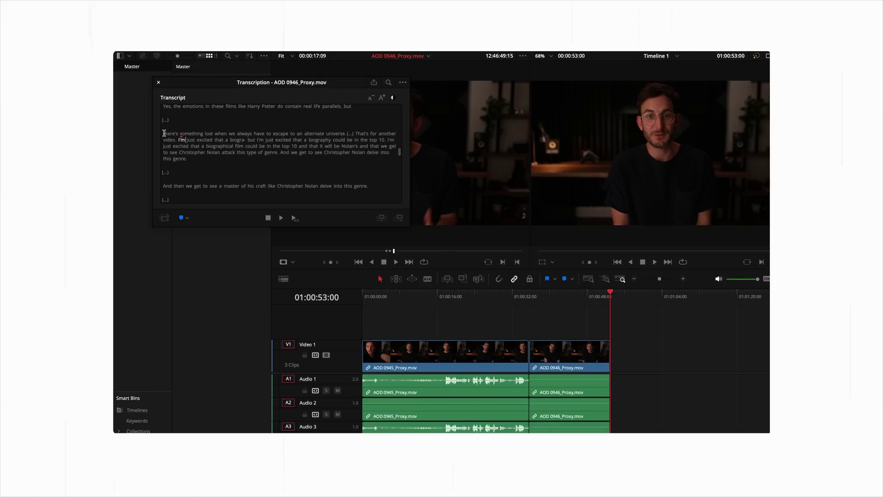
left_click(382, 217)
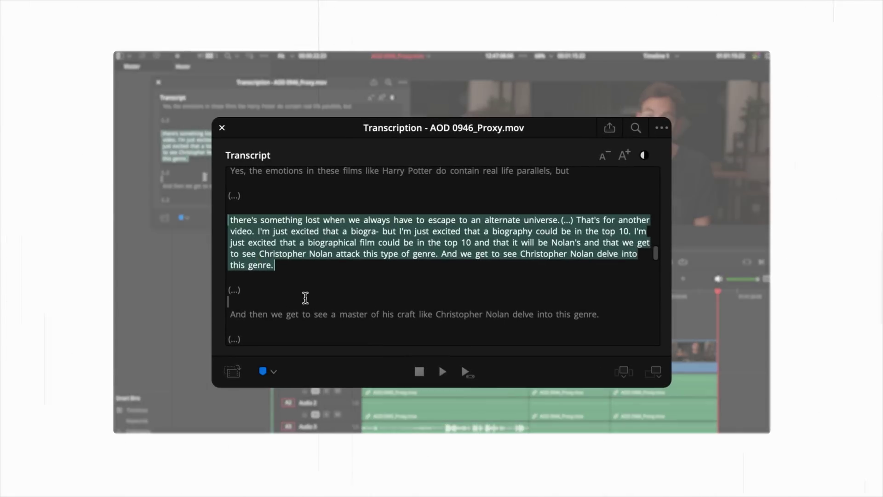
triple_click(532, 307)
left_click(624, 371)
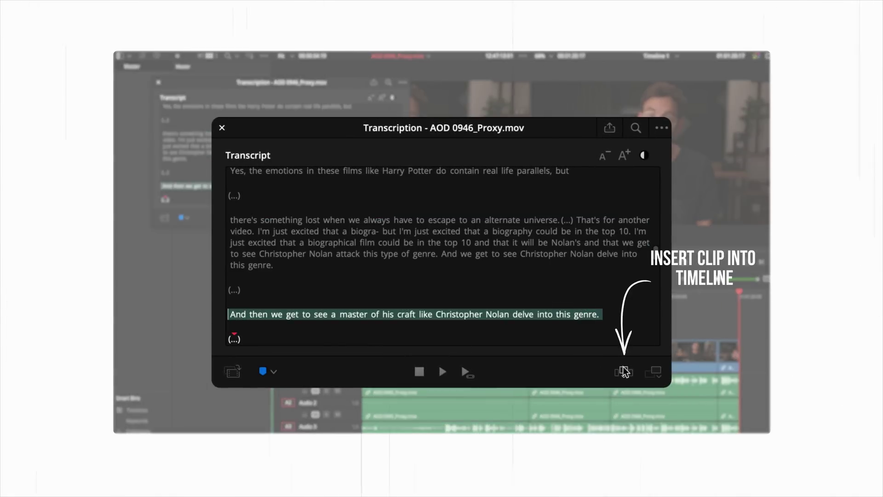
left_click_drag(233, 272, 528, 276)
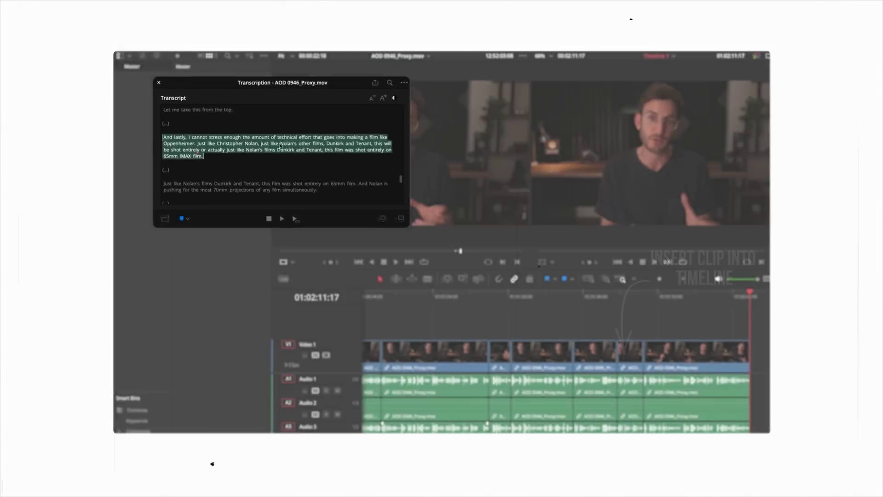
- Generate a subtitle track from Timeline 1's audio with Create Subtitles from Audio
left_click(257, 52)
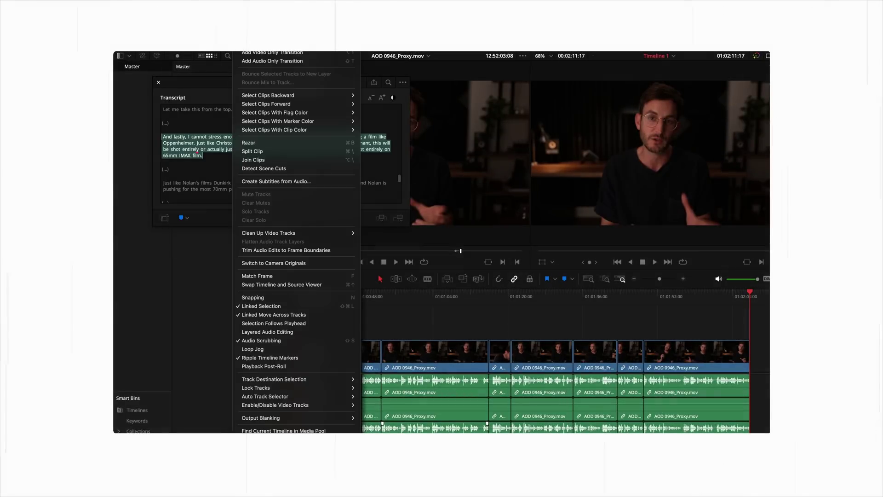
left_click(357, 237)
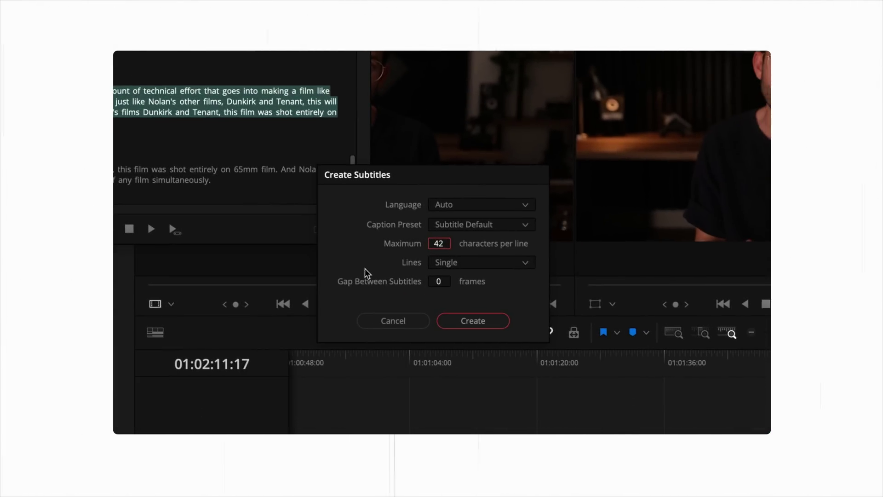
left_click(461, 324)
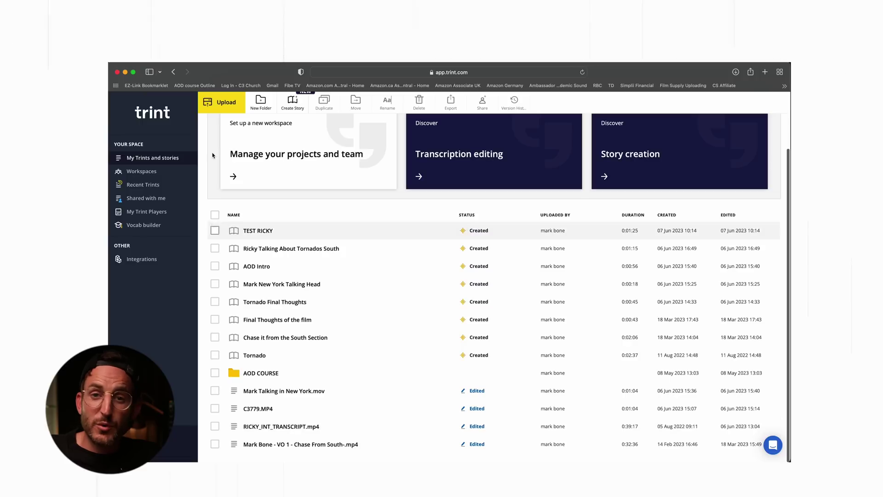
- Upload RICKY_INT_TRANSCRIPT.mp4 for transcription and add a selected passage to the TEST RICKY story
left_click(227, 104)
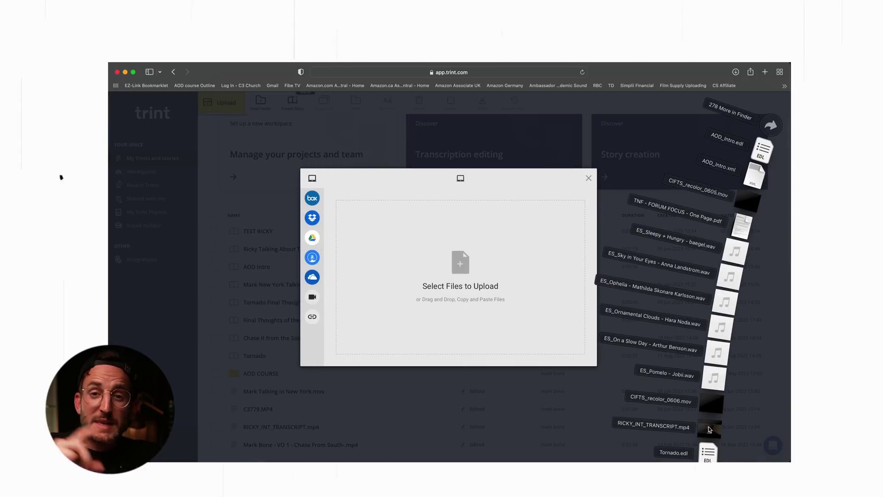
left_click_drag(710, 429, 562, 364)
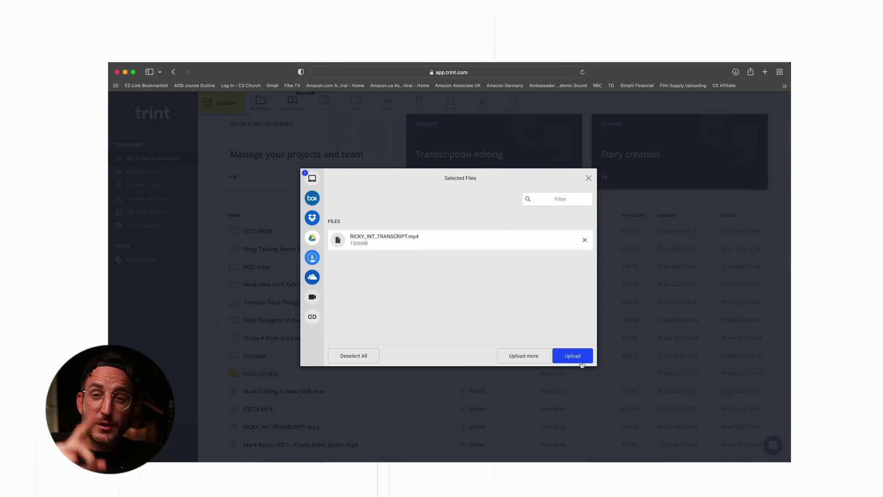
left_click(573, 357)
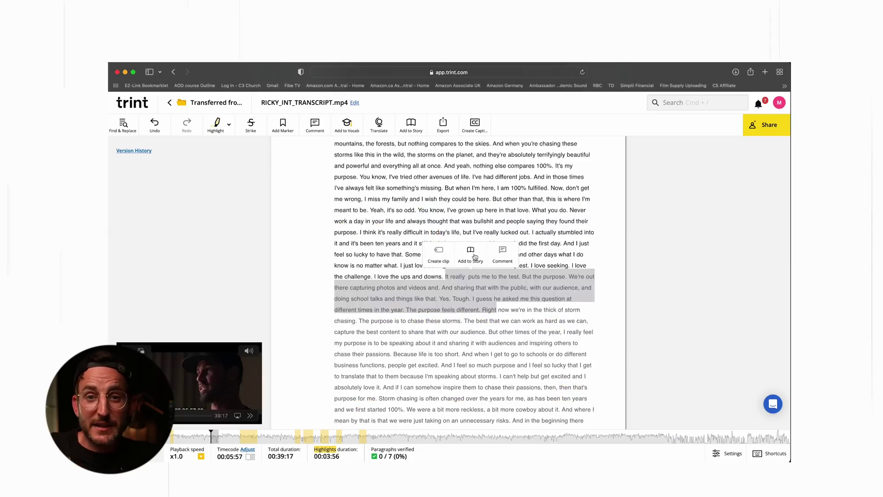
left_click(411, 124)
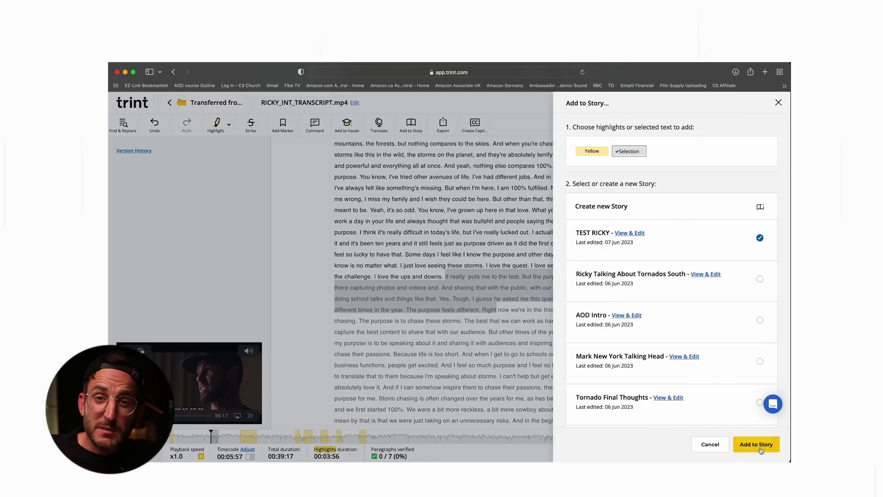
left_click(761, 449)
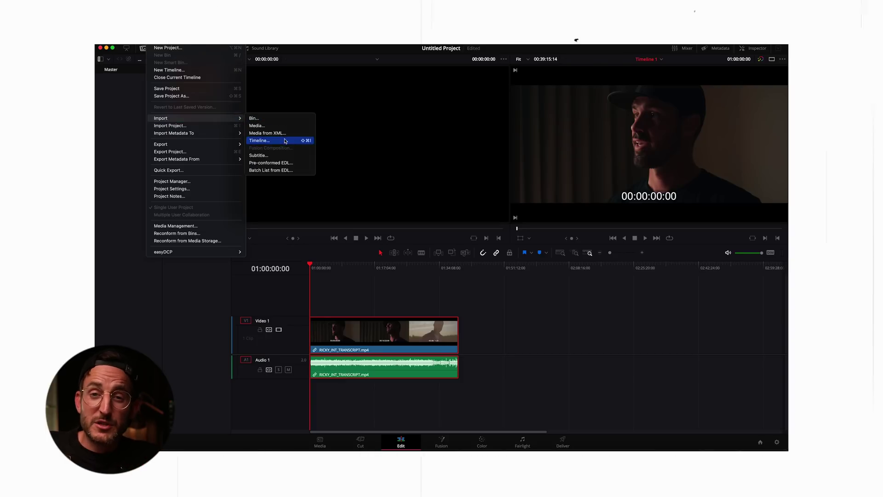
- Import TEST_RICKY-2.edl as a new Resolve timeline, then switch back to Trint in Safari
left_click(285, 140)
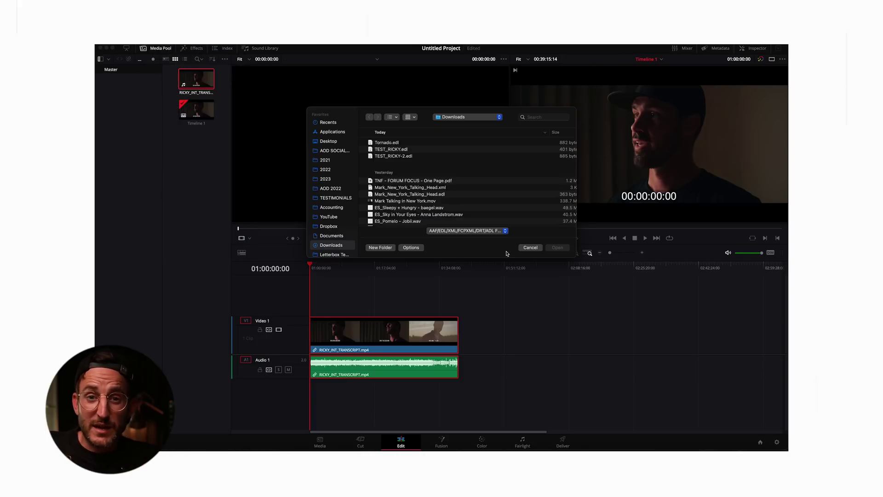
double_click(401, 156)
left_click(540, 357)
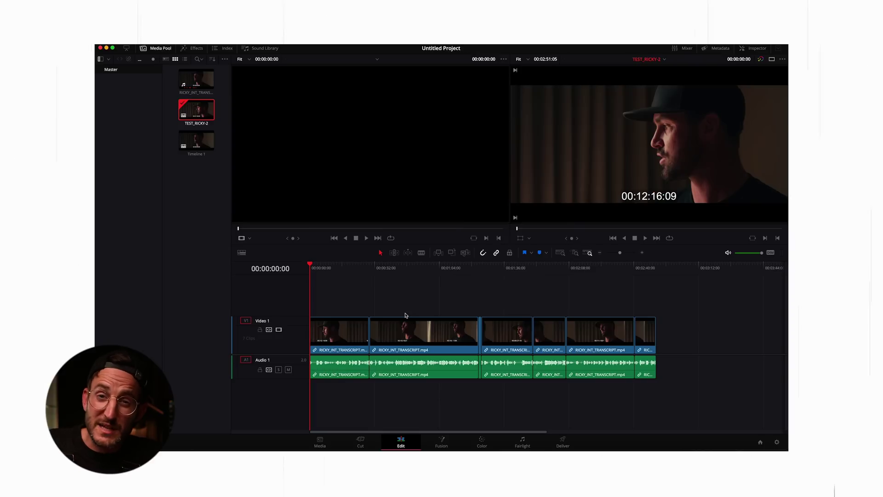
key("super+Tab")
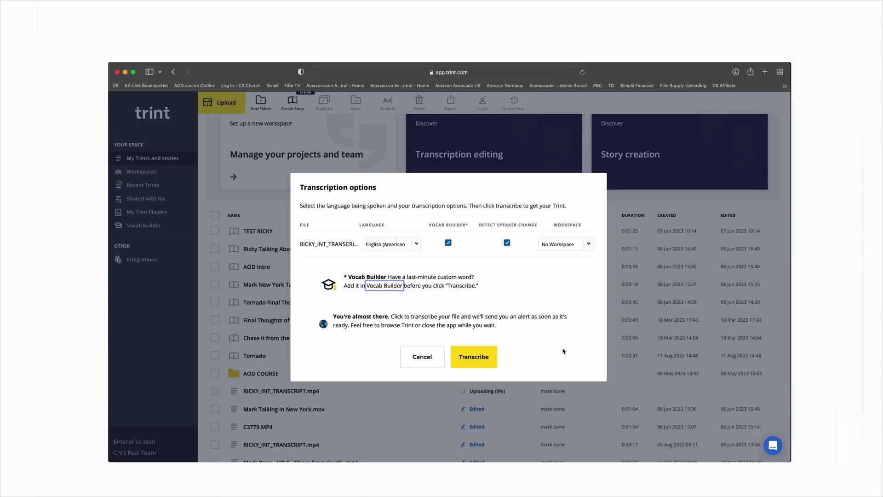
- Open the Language dropdown in RICKY_INT_TRANSCRIPT's transcription options
left_click(401, 240)
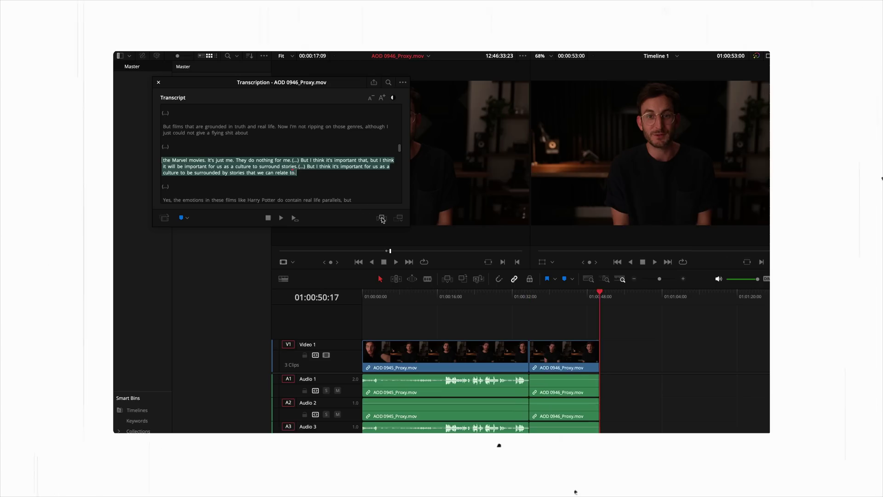
- Insert the selected AOD 0946 transcript passage at the end of the timeline
left_click(382, 218)
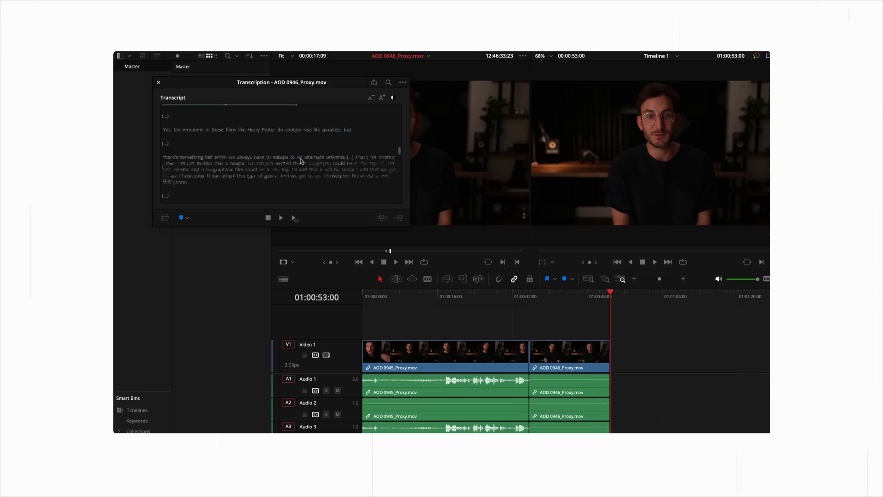